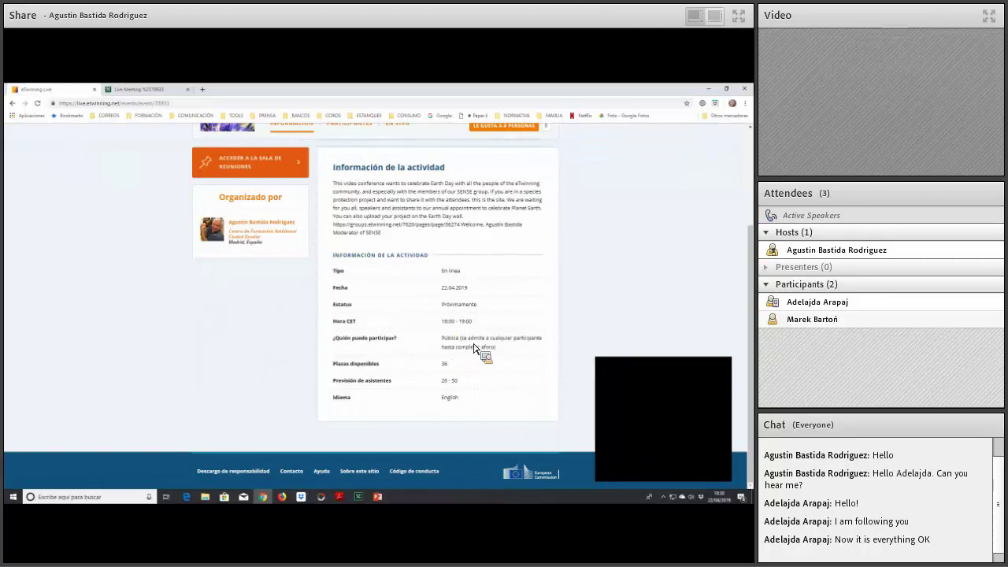
- Accept the pending invitation to the "Earth day 2019" activity in the notices and close the notices
{"action": "scroll", "coordinate": [474, 249], "scroll_direction": "up", "scroll_amount": 3}
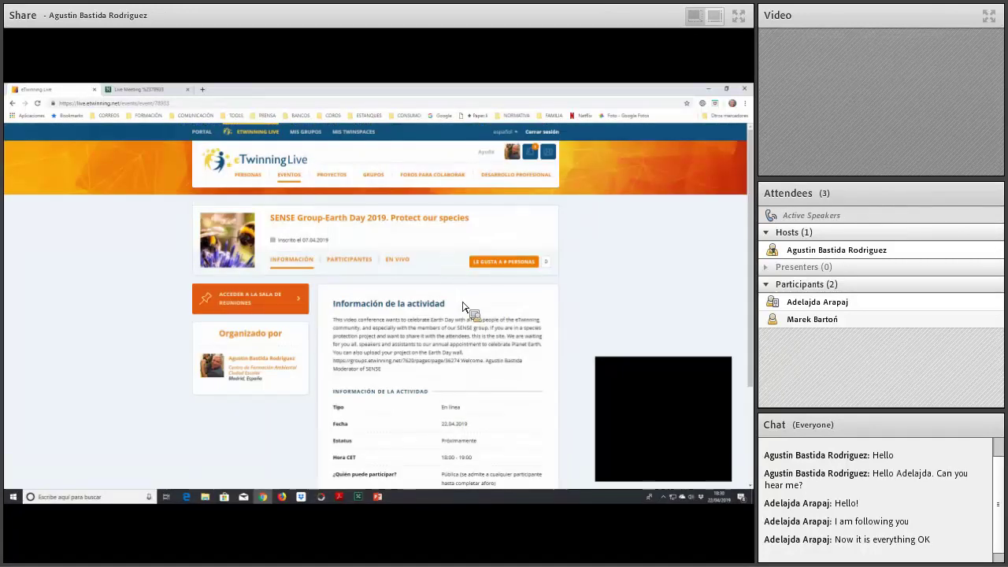
{"action": "left_click", "coordinate": [543, 164]}
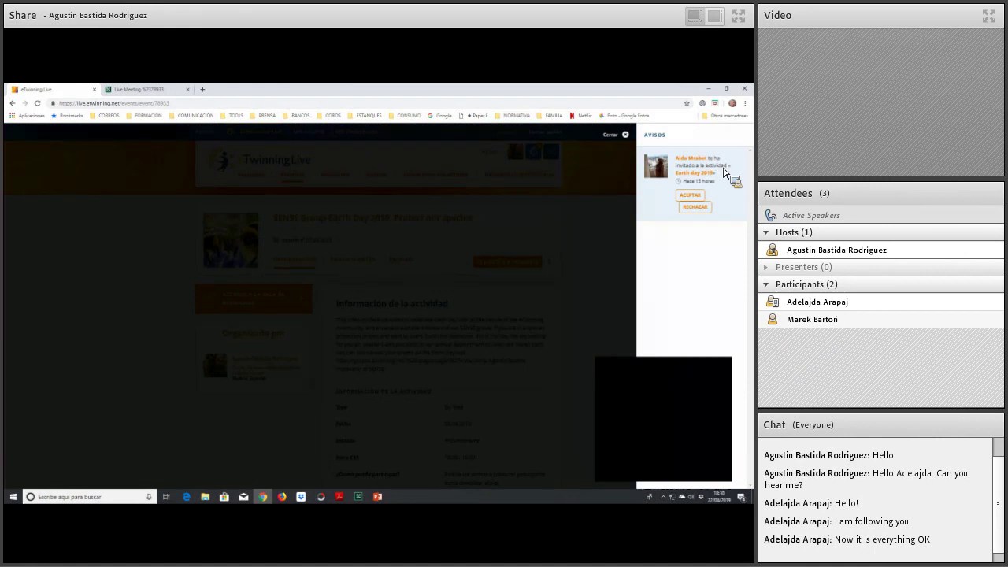
{"action": "left_click", "coordinate": [693, 196]}
{"action": "left_click", "coordinate": [625, 145]}
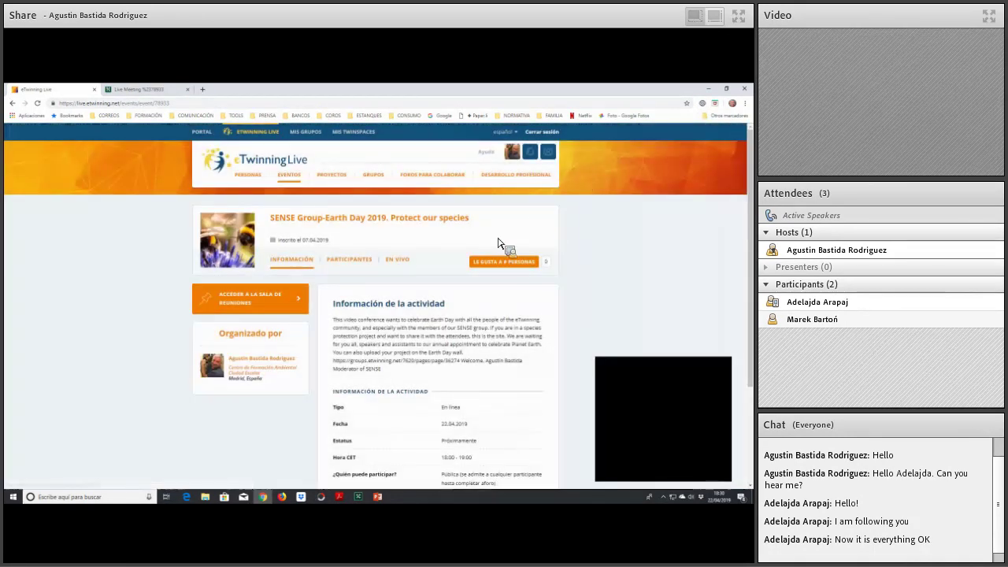
- Look through the Earth Day event's participants and live sections, then return to its activity information
{"action": "scroll", "coordinate": [508, 247], "scroll_direction": "down", "scroll_amount": 2}
{"action": "scroll", "coordinate": [473, 387], "scroll_direction": "up", "scroll_amount": 2}
{"action": "scroll", "coordinate": [457, 354], "scroll_direction": "up", "scroll_amount": 1}
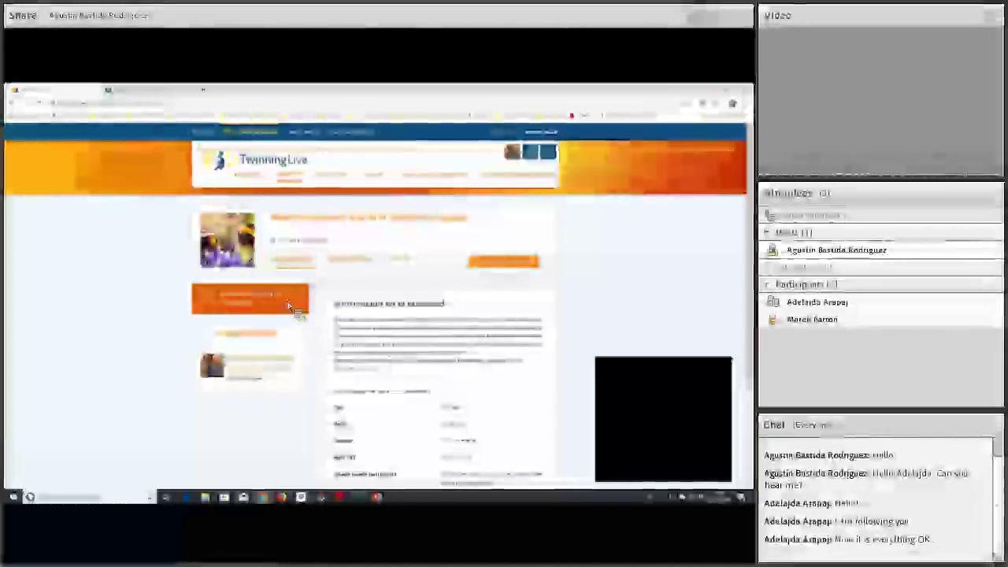
{"action": "left_click", "coordinate": [367, 261]}
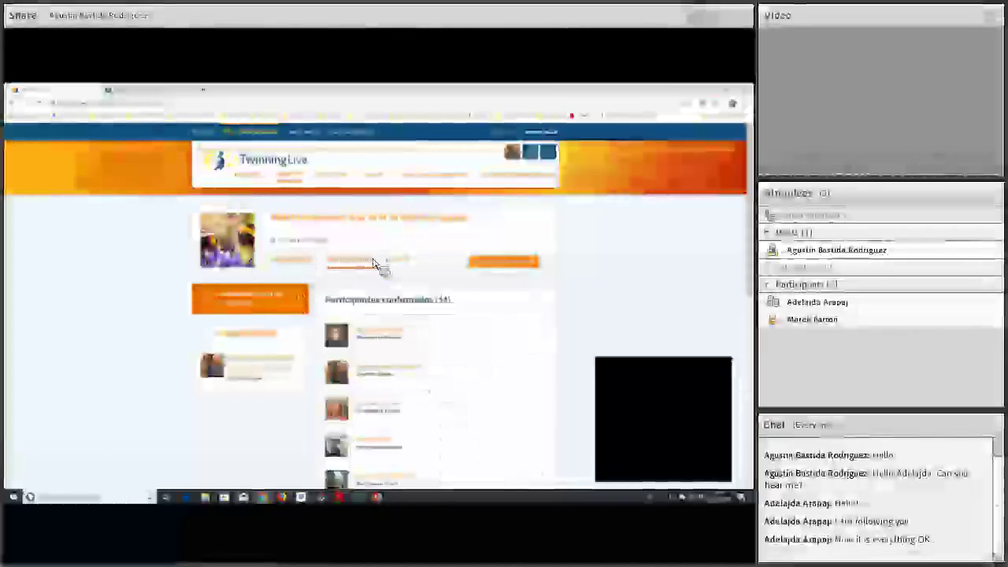
{"action": "left_click", "coordinate": [397, 261]}
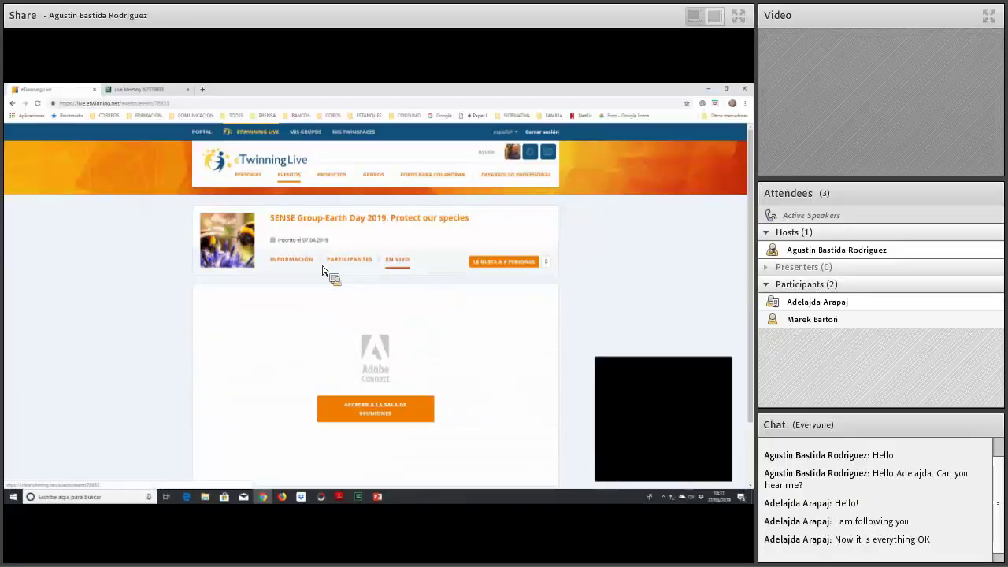
{"action": "left_click", "coordinate": [291, 260]}
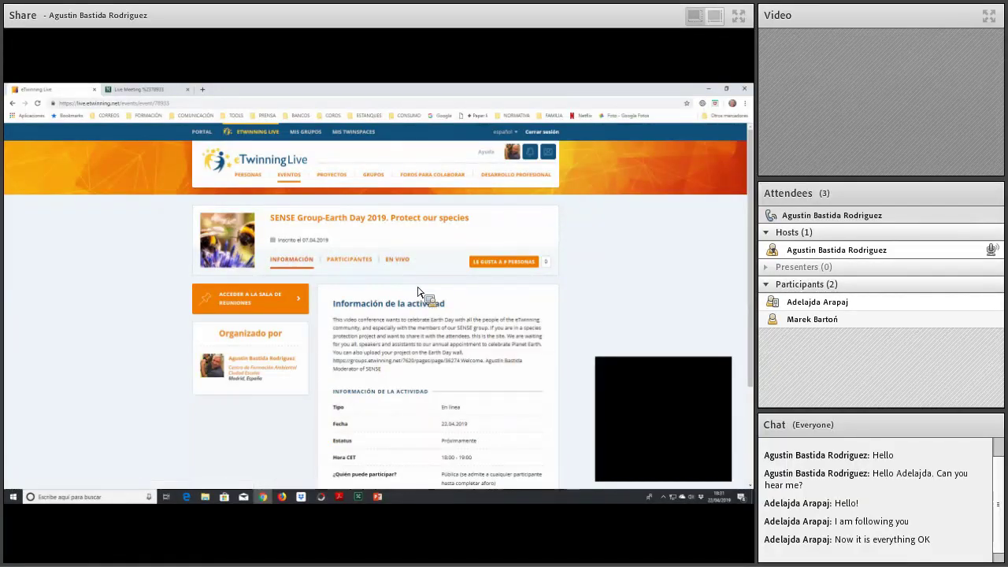
- Open the meeting room from the event's live section and close the browser tab it opens in
{"action": "left_click", "coordinate": [403, 261]}
{"action": "left_click", "coordinate": [400, 410]}
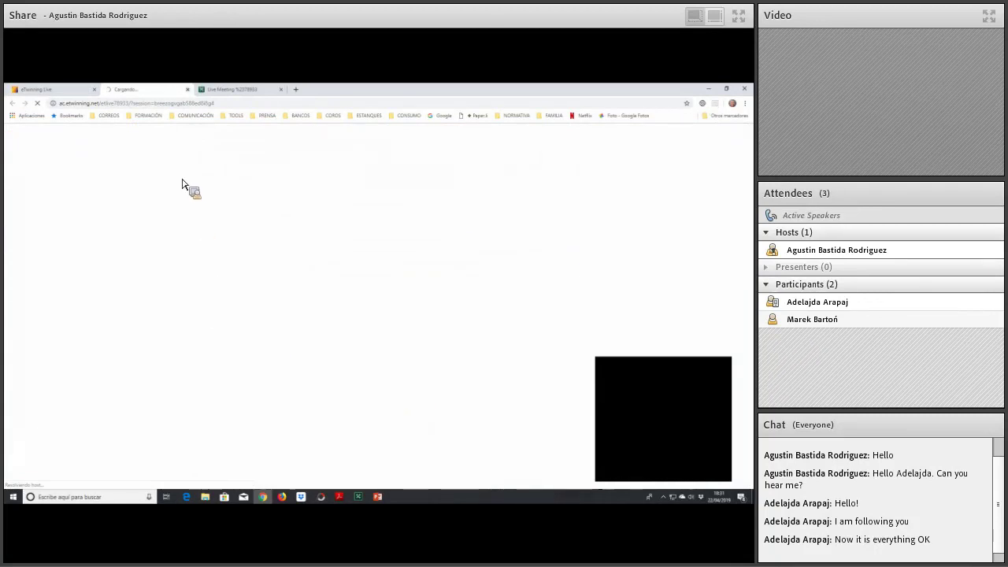
{"action": "left_click", "coordinate": [187, 89]}
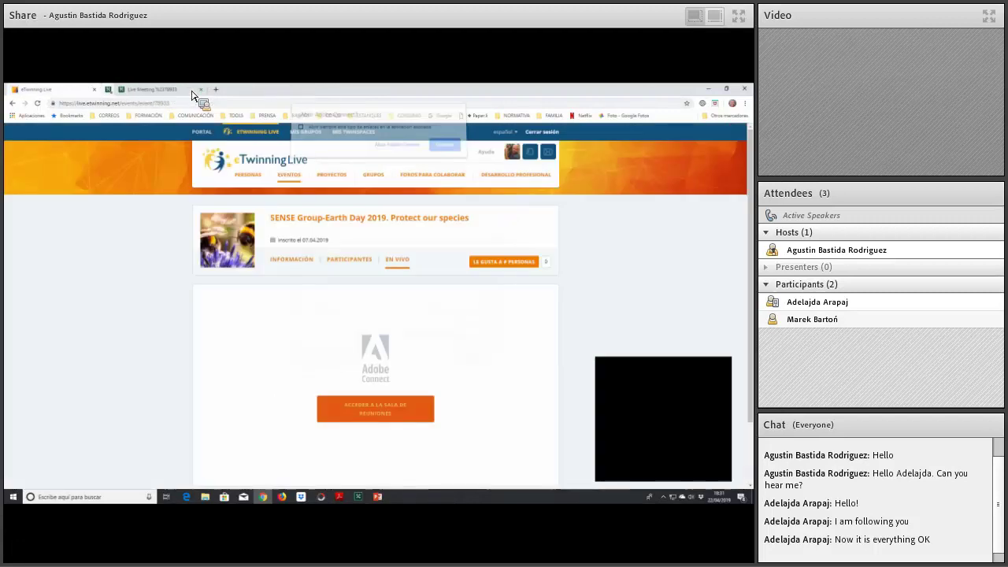
- Close the home insurance PDF in Adobe Acrobat Reader and switch to the full Adobe Connect meeting window
{"action": "left_click", "coordinate": [379, 499]}
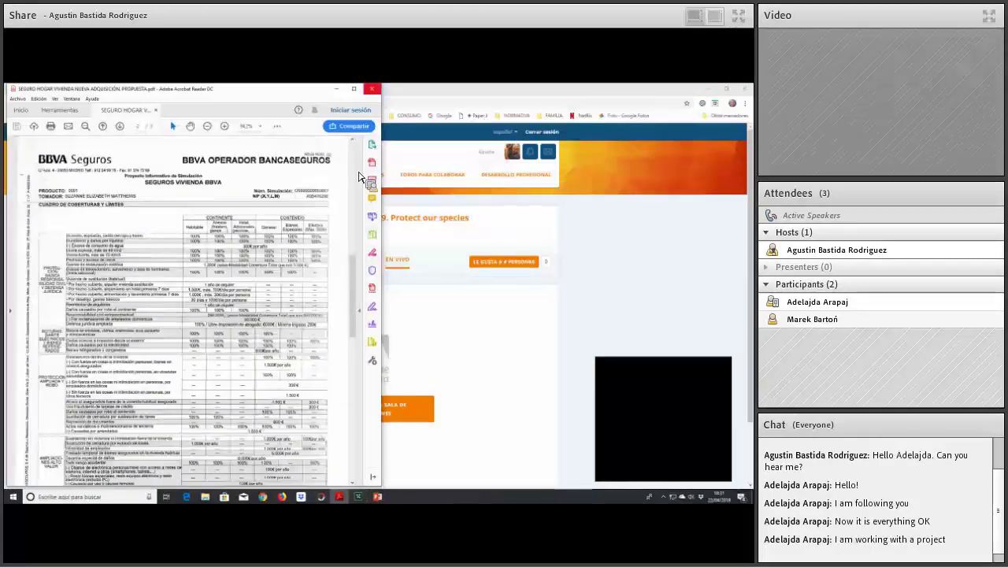
{"action": "left_click", "coordinate": [373, 90]}
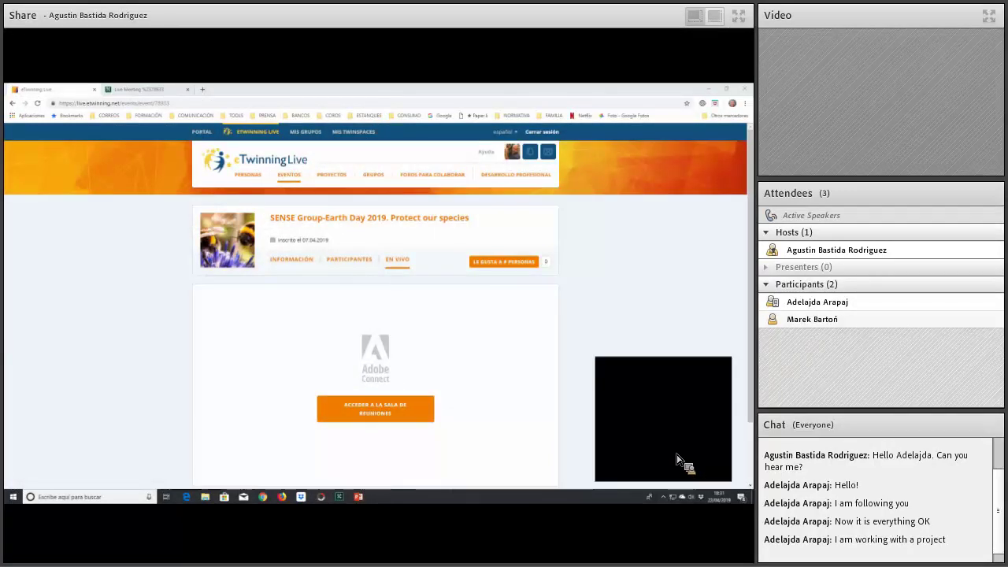
{"action": "left_click", "coordinate": [732, 368]}
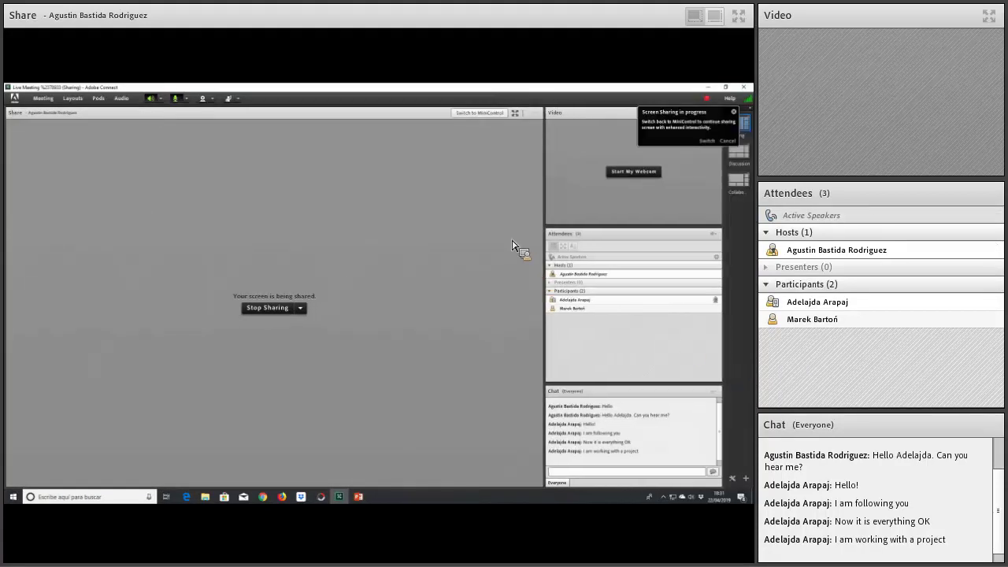
- Start the webcam preview and enable the microphone of the second participant in the attendee list
{"action": "left_click", "coordinate": [631, 174]}
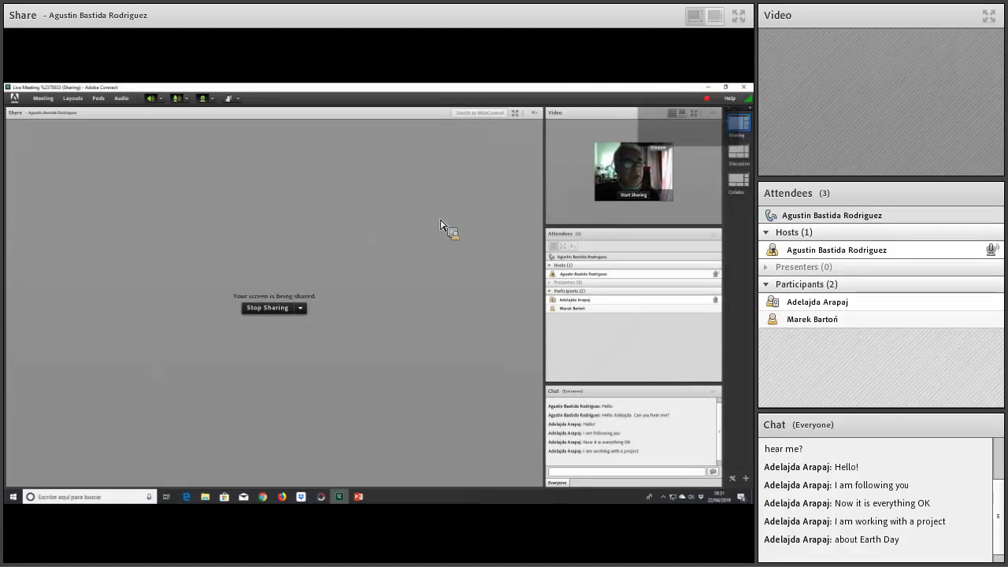
{"action": "left_click", "coordinate": [583, 308]}
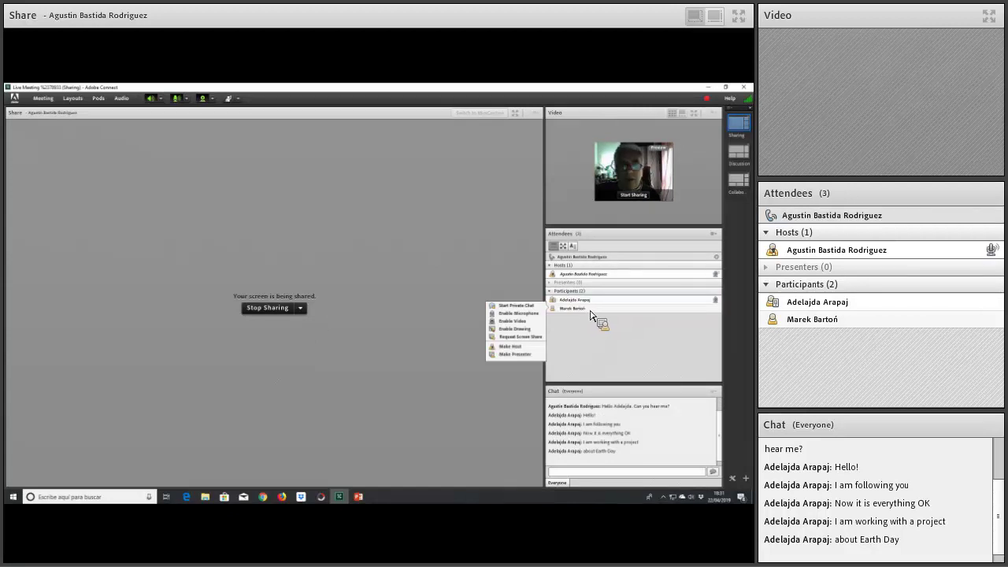
{"action": "mouse_move", "coordinate": [597, 306]}
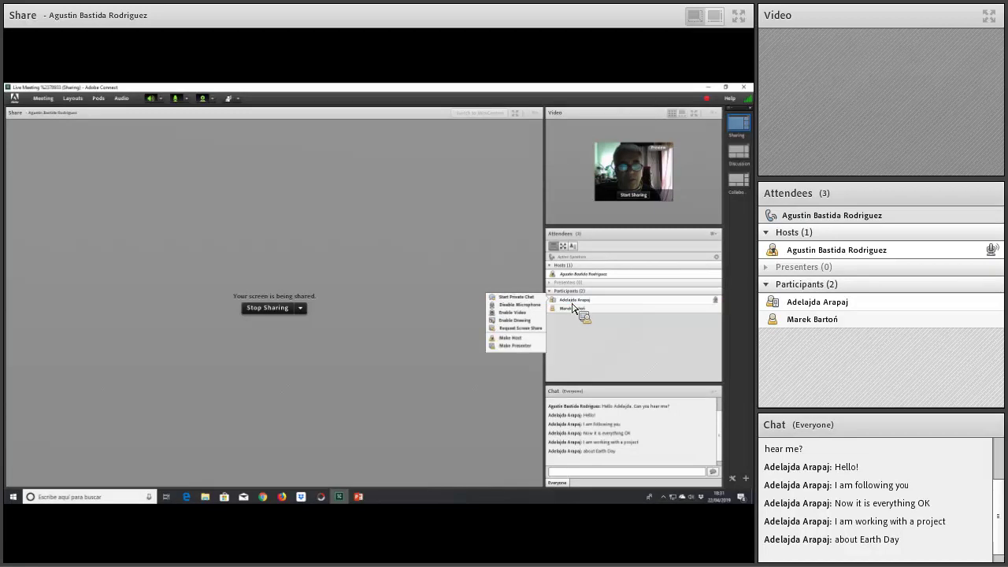
{"action": "mouse_move", "coordinate": [565, 315]}
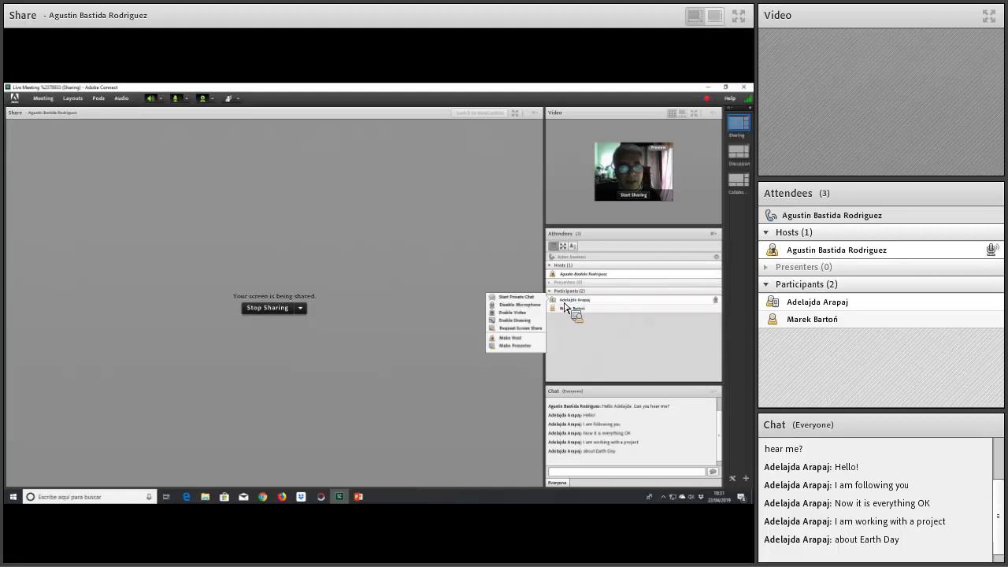
{"action": "right_click", "coordinate": [580, 311]}
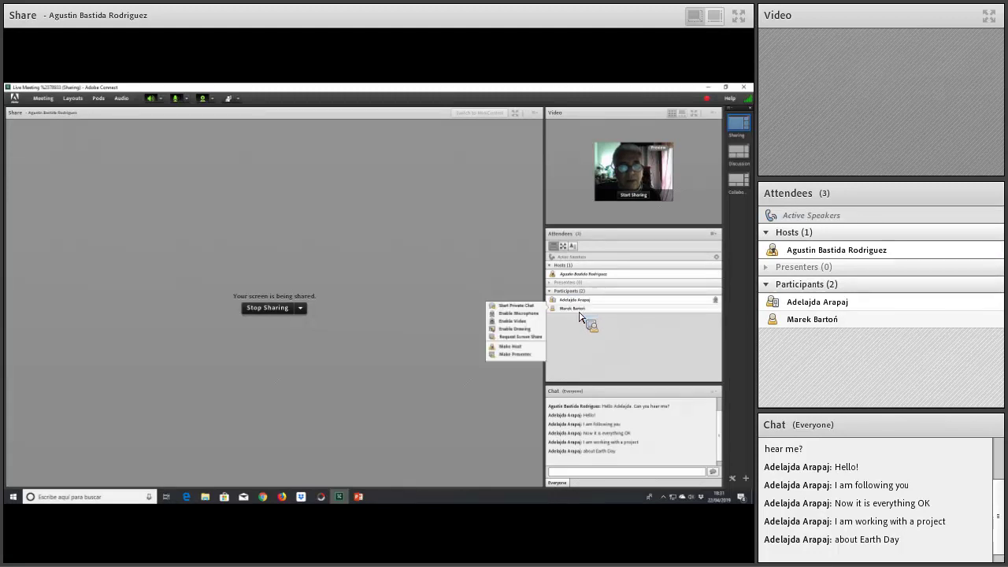
{"action": "left_click", "coordinate": [537, 314]}
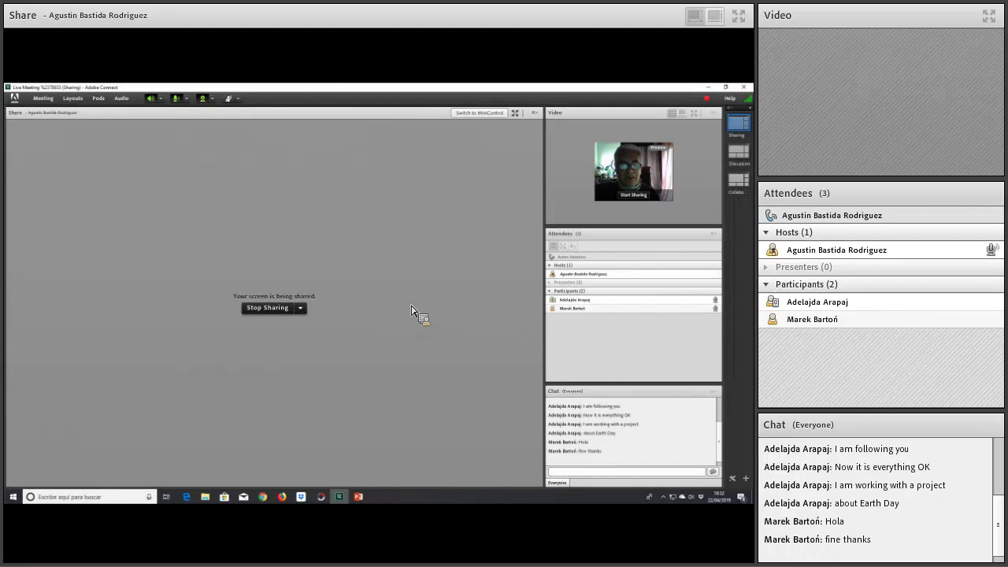
- Switch to the EARTH DAY 2019 presentation in PowerPoint and show slide 2 about the Earth Day Network
{"action": "mouse_move", "coordinate": [360, 503]}
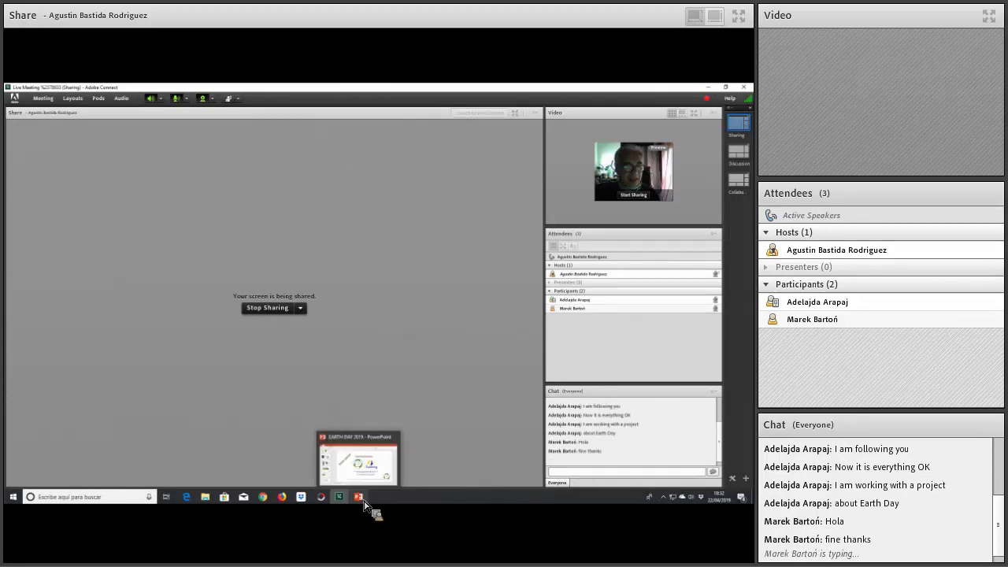
{"action": "left_click", "coordinate": [363, 502]}
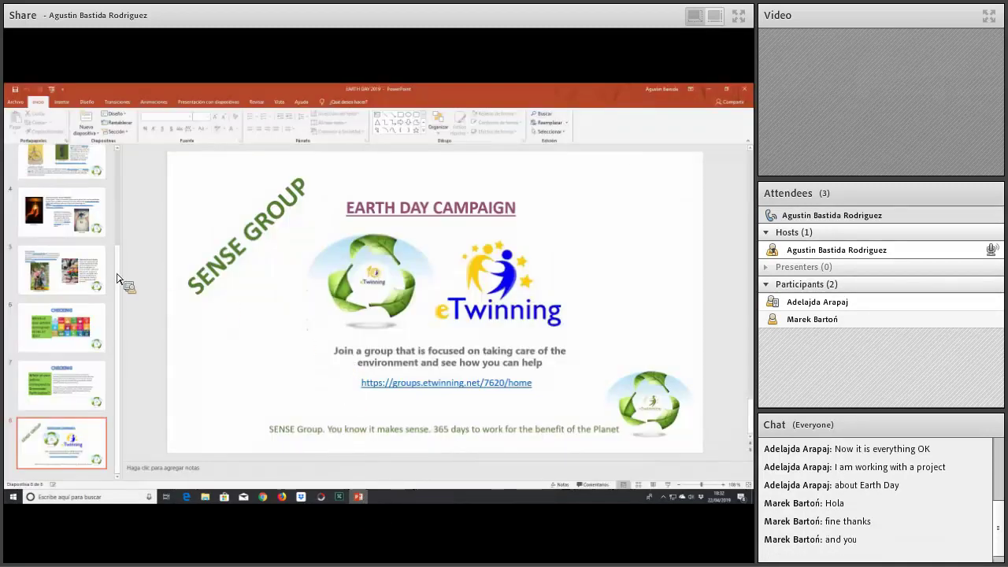
{"action": "left_click", "coordinate": [87, 292]}
{"action": "left_click", "coordinate": [55, 232]}
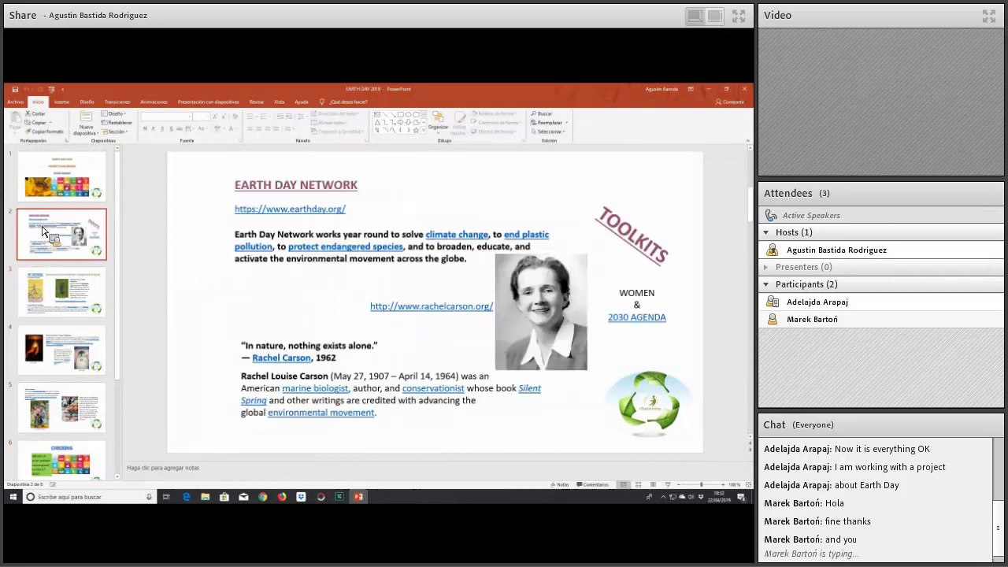
{"action": "left_click", "coordinate": [285, 195]}
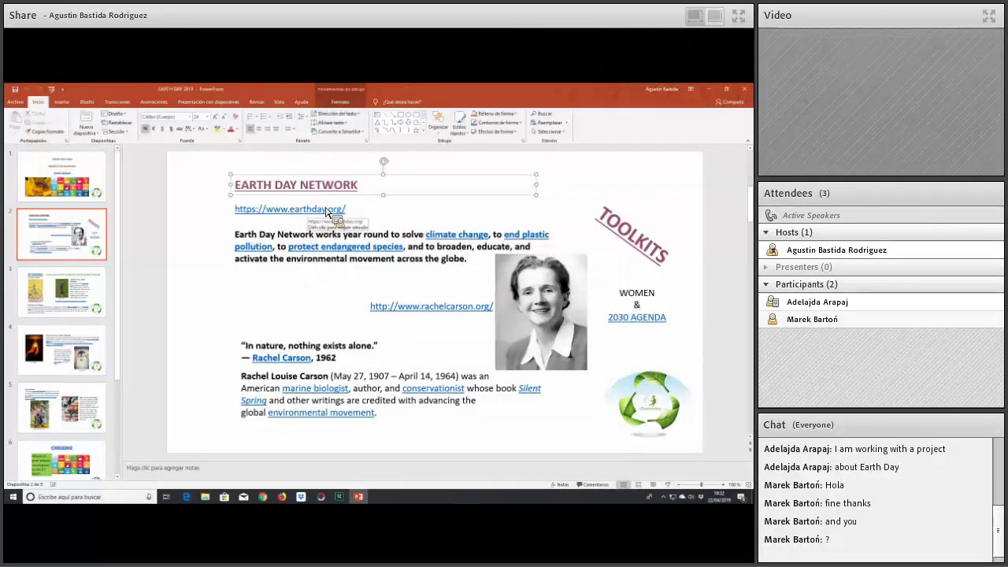
{"action": "left_click", "coordinate": [239, 212]}
{"action": "double_click", "coordinate": [261, 209]}
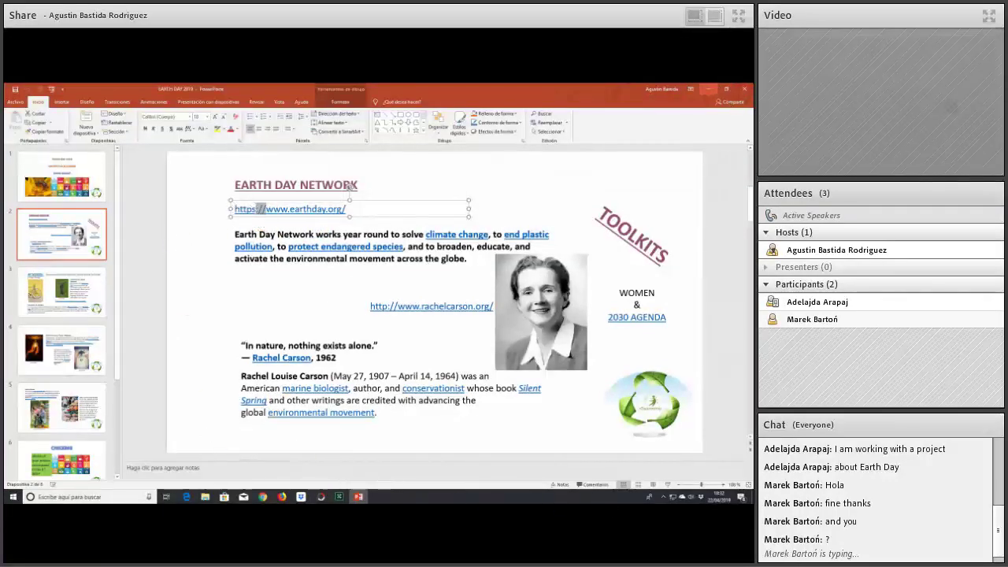
- Switch back to the Adobe Connect meeting and share the screen again
{"action": "key", "text": "alt+Tab"}
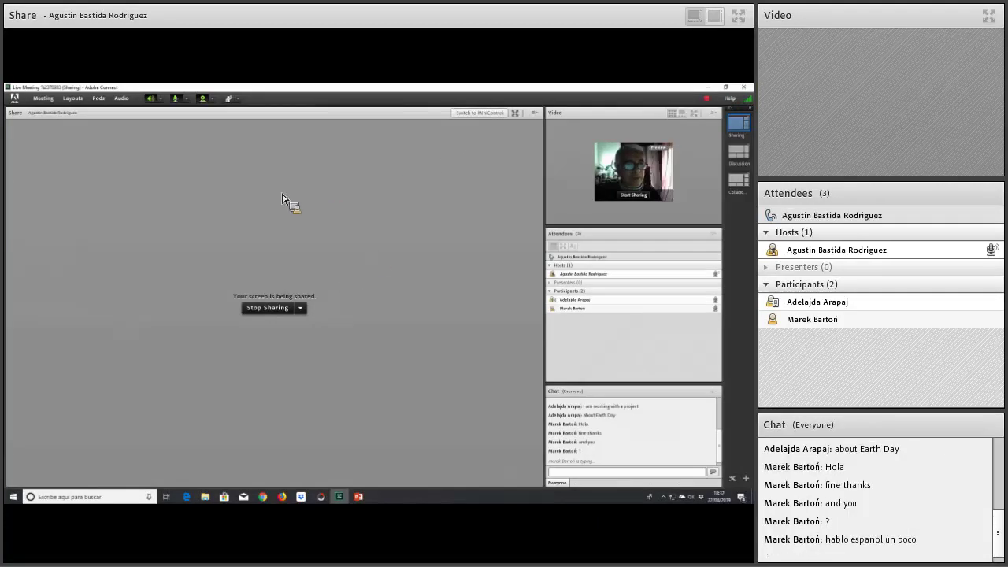
{"action": "left_click", "coordinate": [300, 308]}
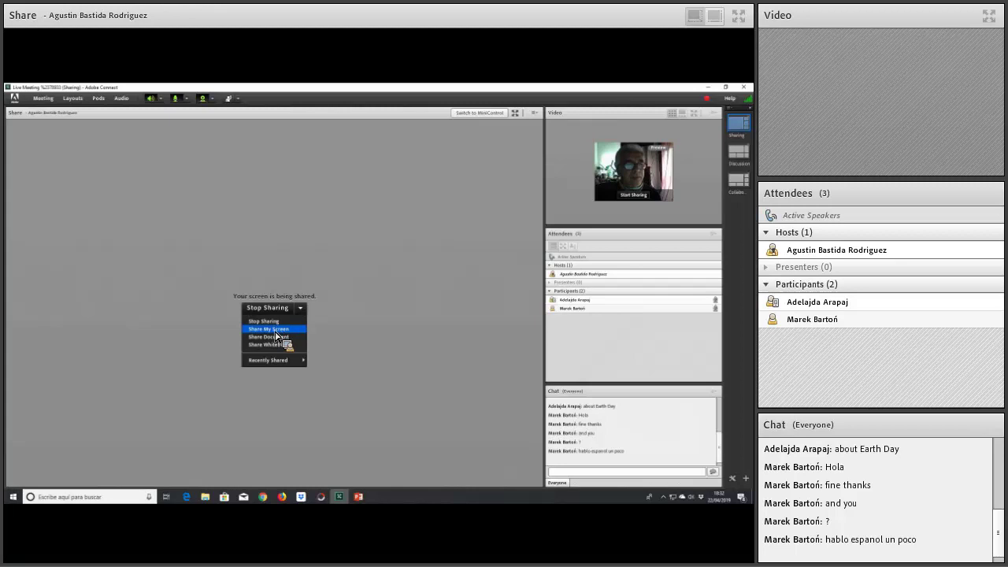
{"action": "left_click", "coordinate": [276, 333]}
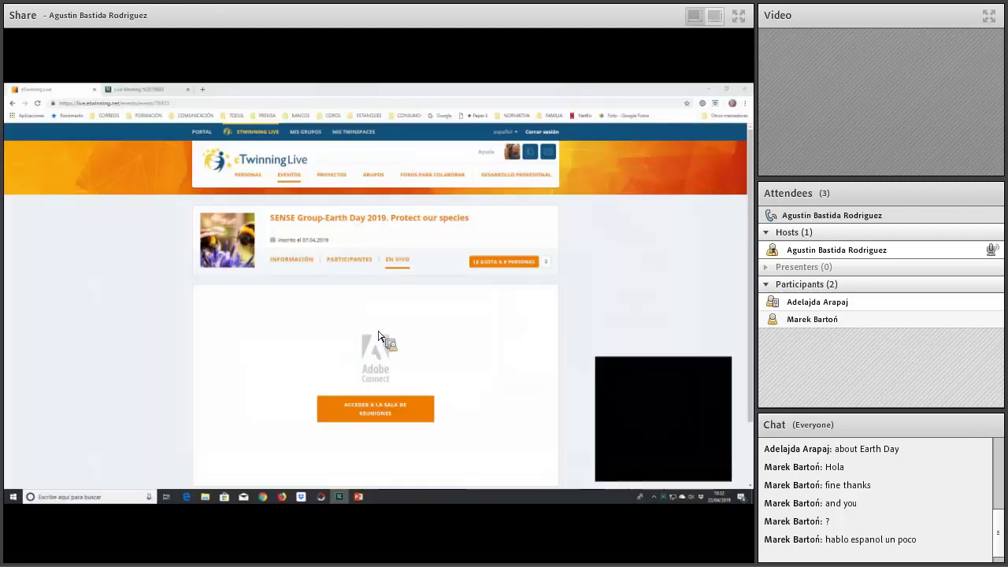
- Search Google for "earth day" in a new browser tab and open the Earth Day Network website
{"action": "left_click", "coordinate": [203, 90]}
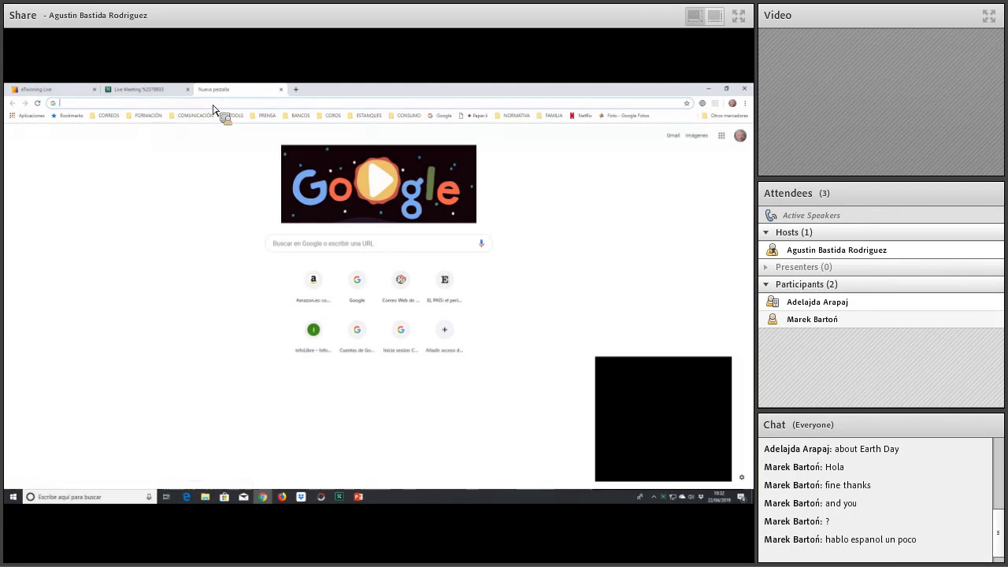
{"action": "type", "text": "earth day"}
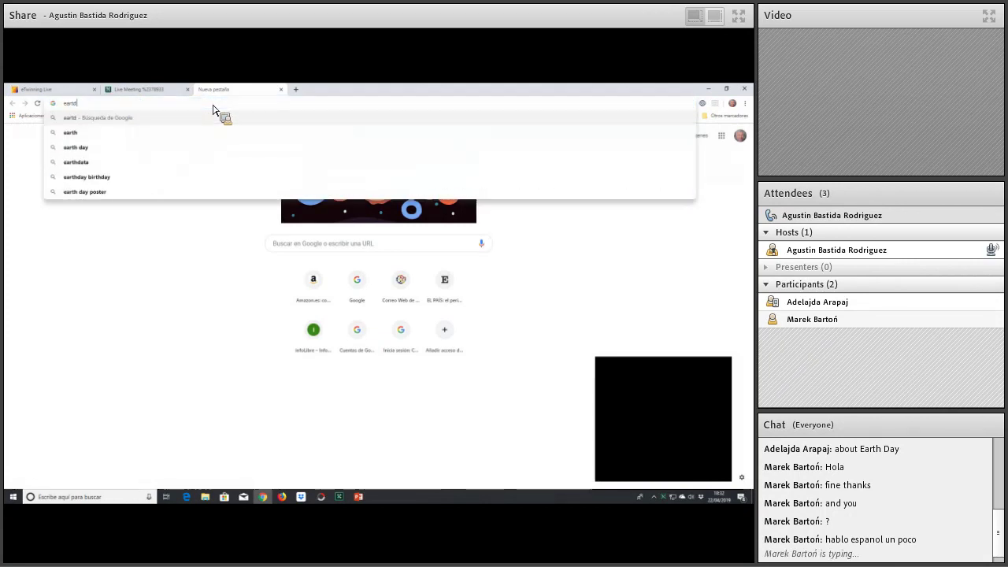
{"action": "key", "text": "Return"}
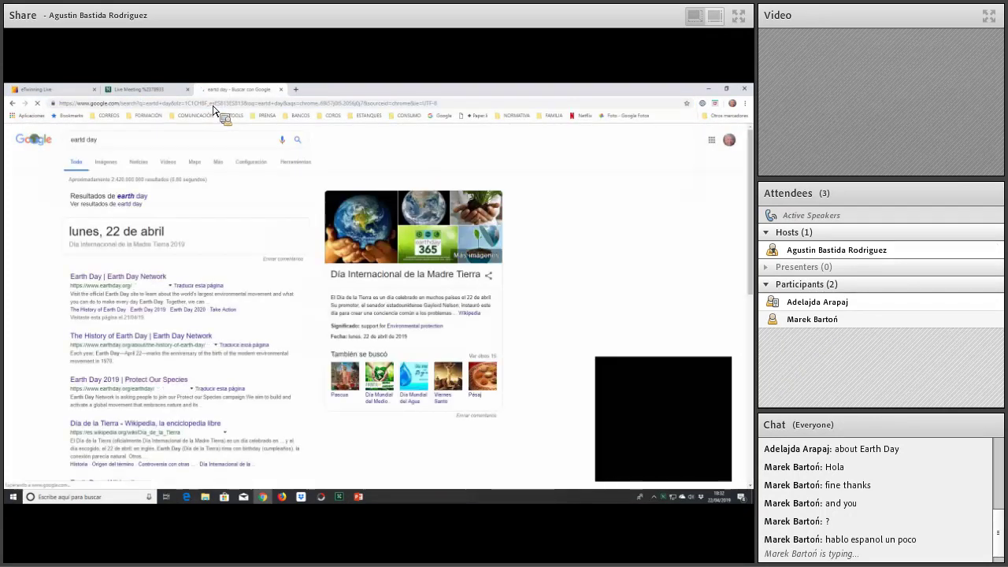
{"action": "left_click", "coordinate": [133, 201]}
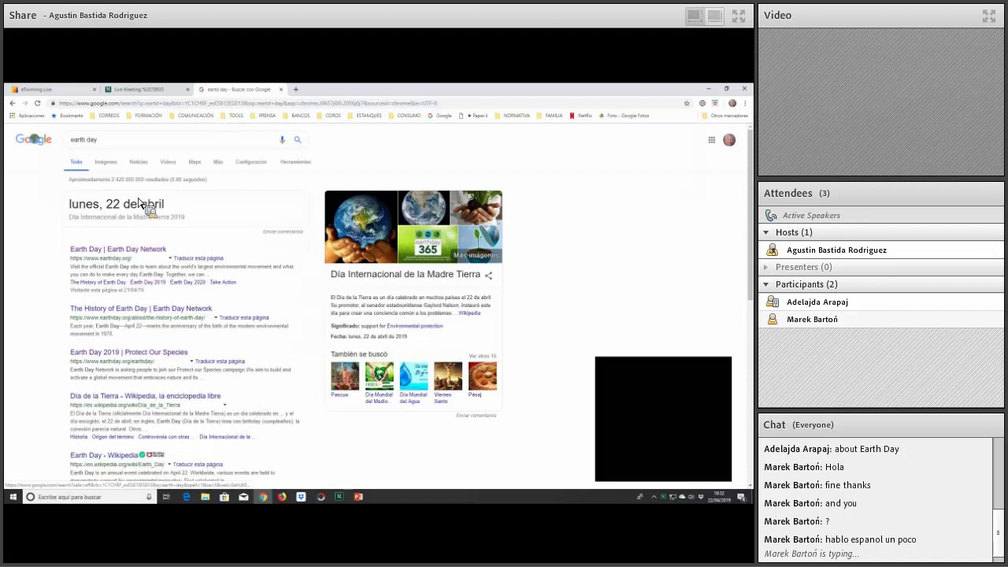
{"action": "left_click", "coordinate": [137, 252]}
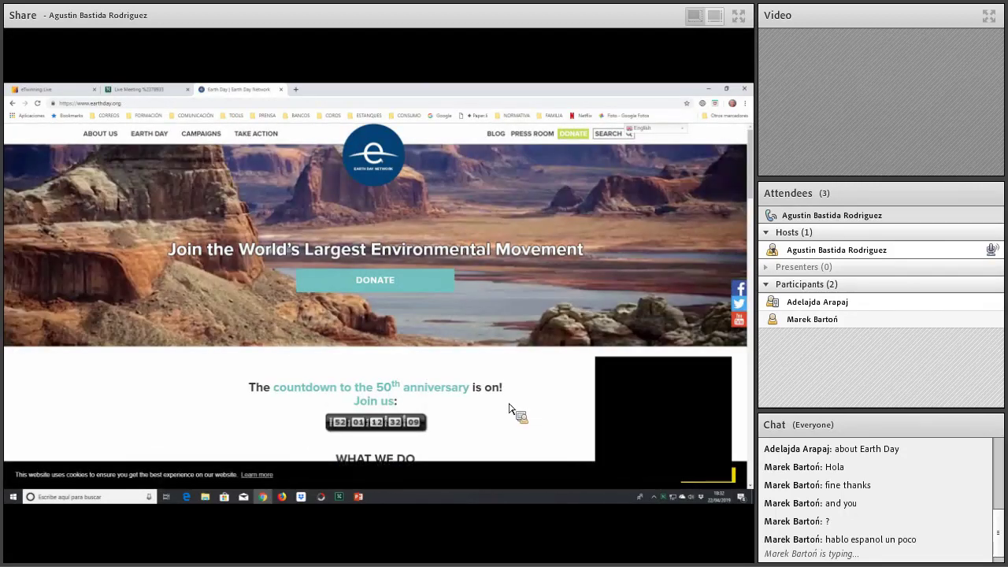
- Look over the Earth Day Network homepage, including the anniversary countdown and the What We Do section
{"action": "scroll", "coordinate": [205, 236], "scroll_direction": "down", "scroll_amount": 3}
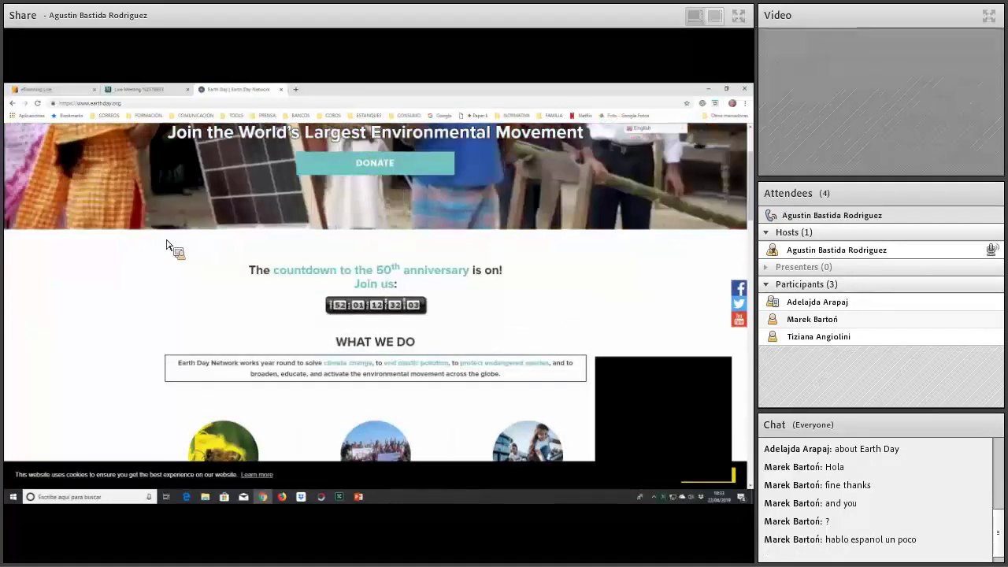
{"action": "scroll", "coordinate": [209, 308], "scroll_direction": "down", "scroll_amount": 3}
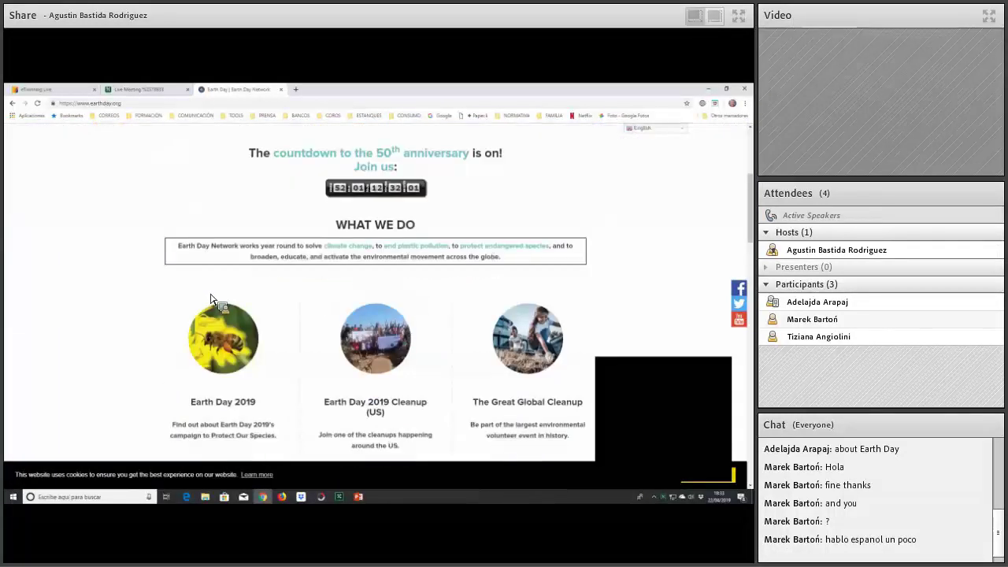
{"action": "scroll", "coordinate": [129, 327], "scroll_direction": "up", "scroll_amount": 3}
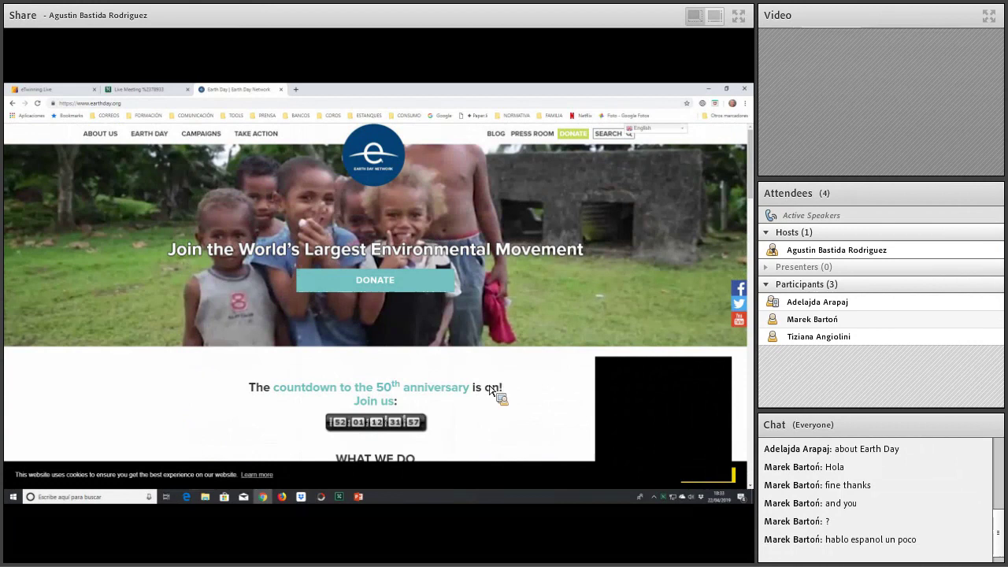
- Open the Earth Day Network's About Us page and read through its mission and vision sections
{"action": "left_click", "coordinate": [107, 134]}
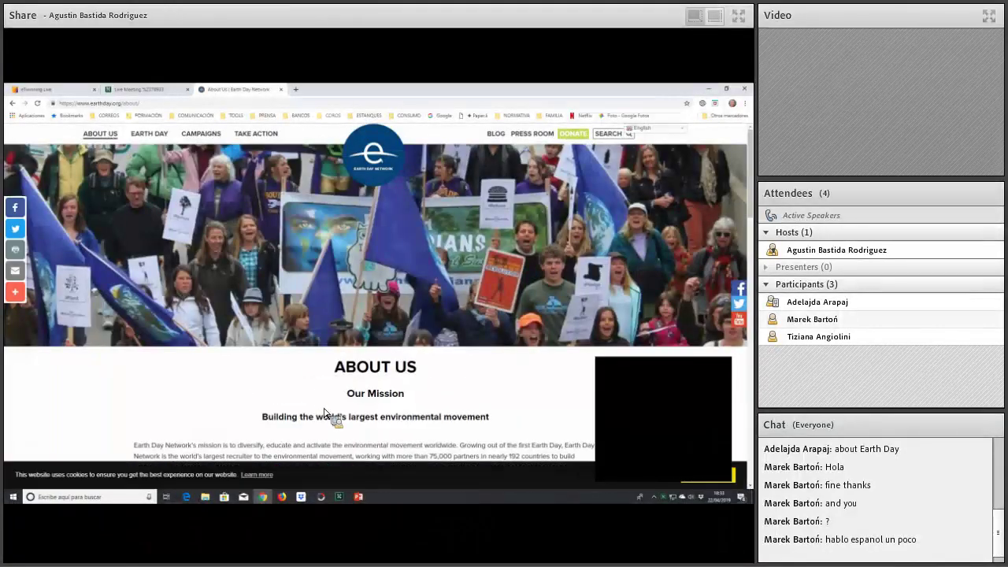
{"action": "scroll", "coordinate": [517, 444], "scroll_direction": "down", "scroll_amount": 3}
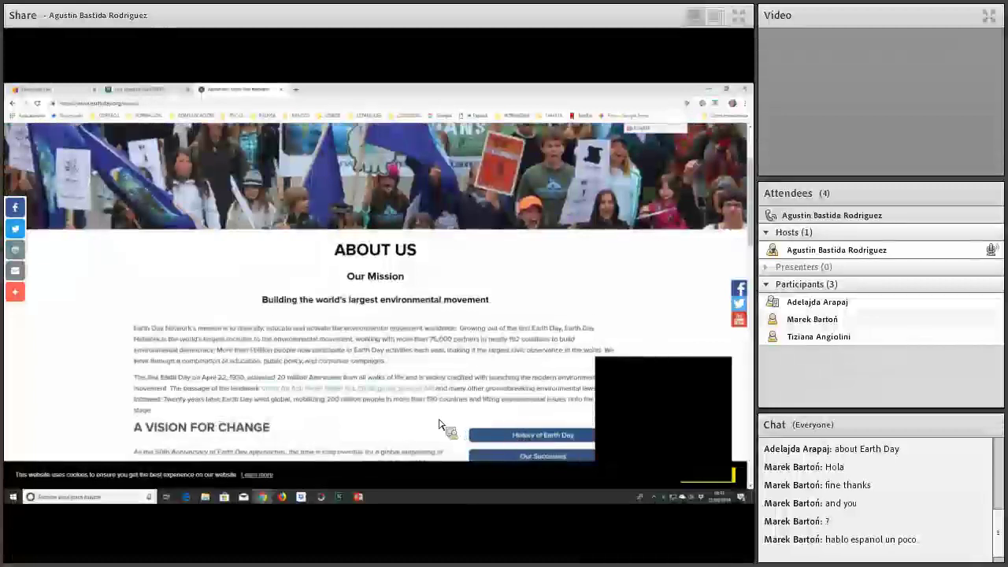
{"action": "scroll", "coordinate": [360, 419], "scroll_direction": "down", "scroll_amount": 1}
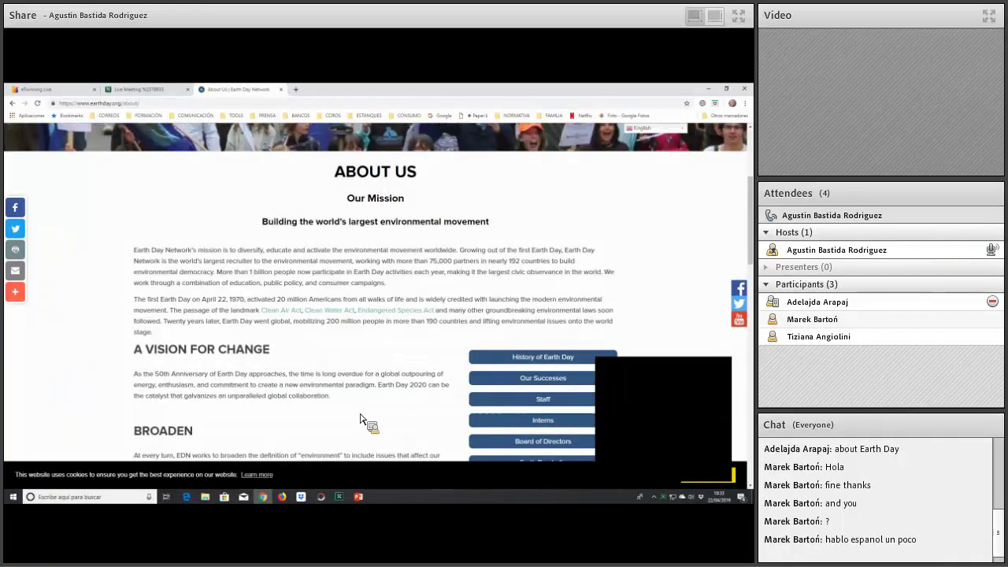
{"action": "scroll", "coordinate": [360, 419], "scroll_direction": "down", "scroll_amount": 1}
{"action": "scroll", "coordinate": [360, 419], "scroll_direction": "down", "scroll_amount": 1}
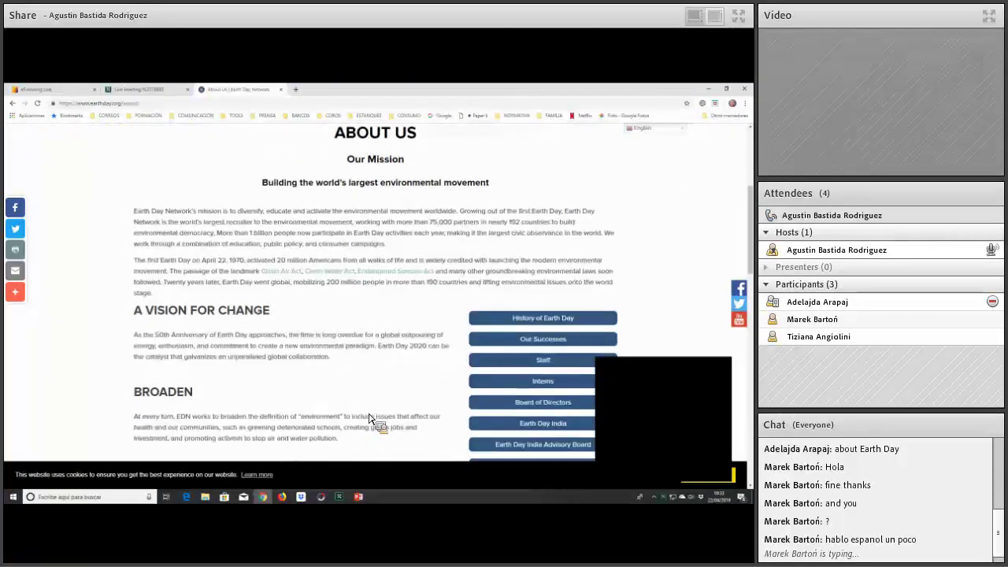